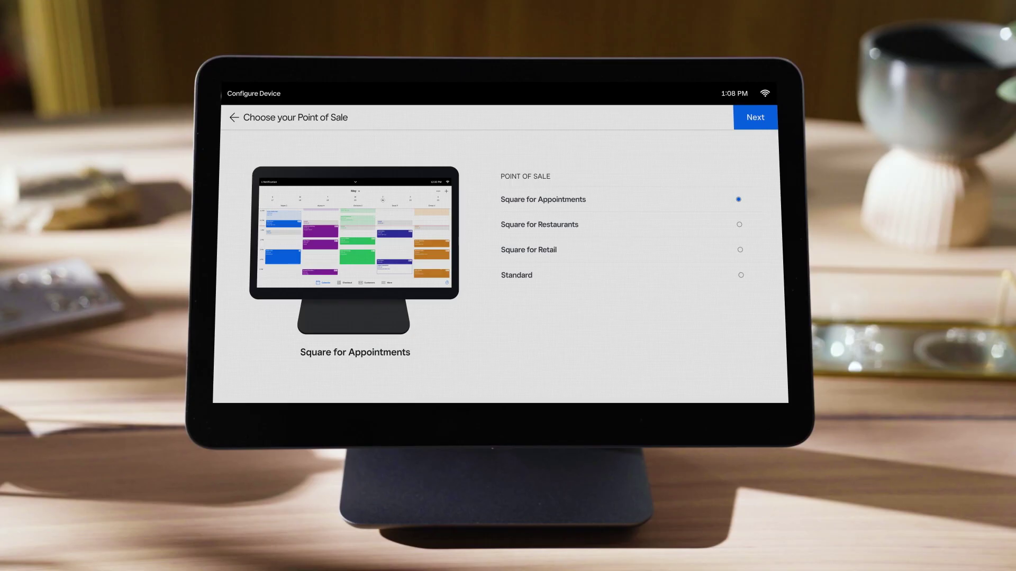
In Standard mode, ring up Gold Hoops plus a $3.99 custom keypad amount.
{"action": "left_click", "coordinate": [742, 276]}
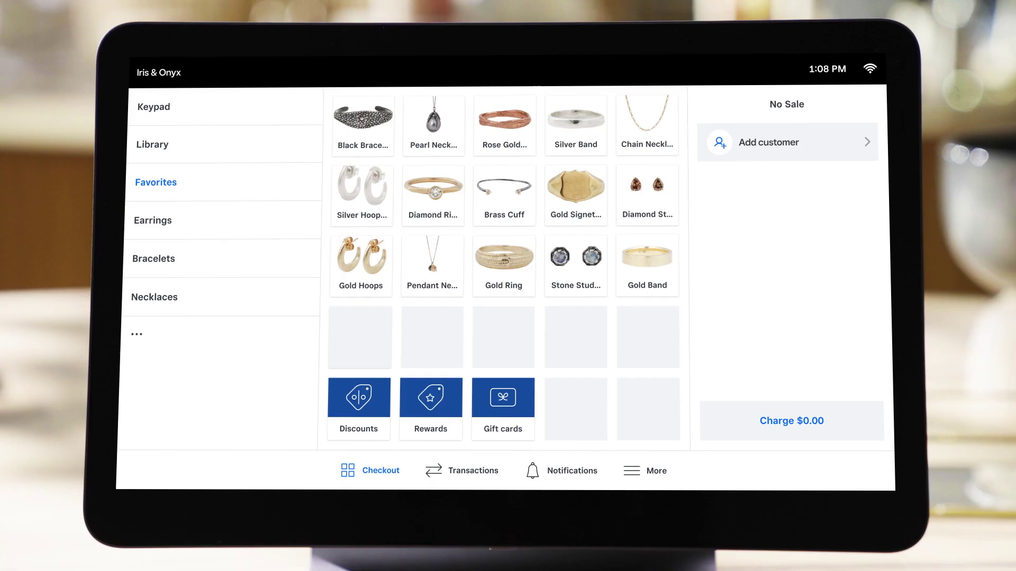
{"action": "left_click", "coordinate": [360, 261]}
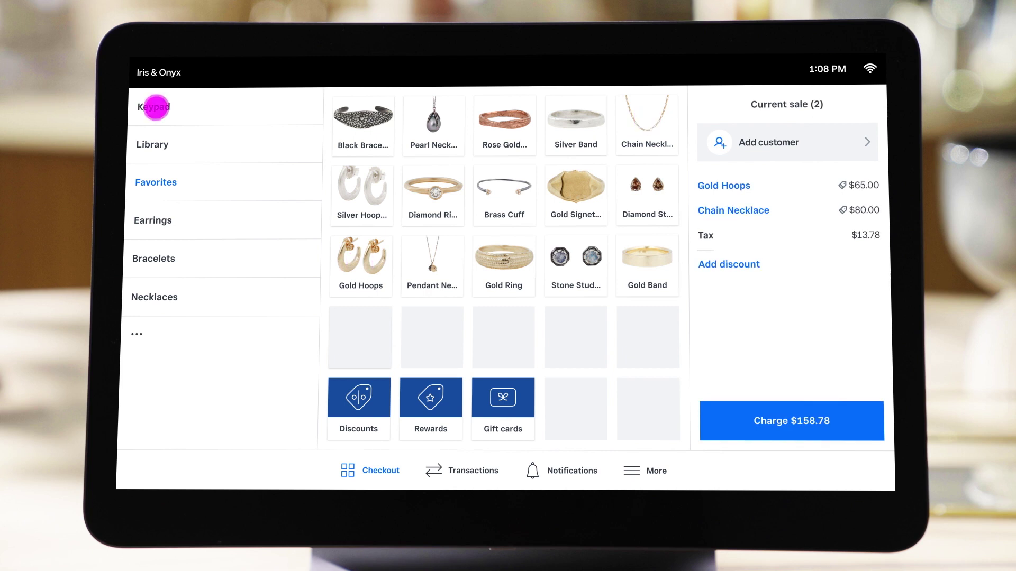
{"action": "left_click", "coordinate": [155, 106]}
{"action": "left_click", "coordinate": [627, 236]}
{"action": "left_click", "coordinate": [627, 358]}
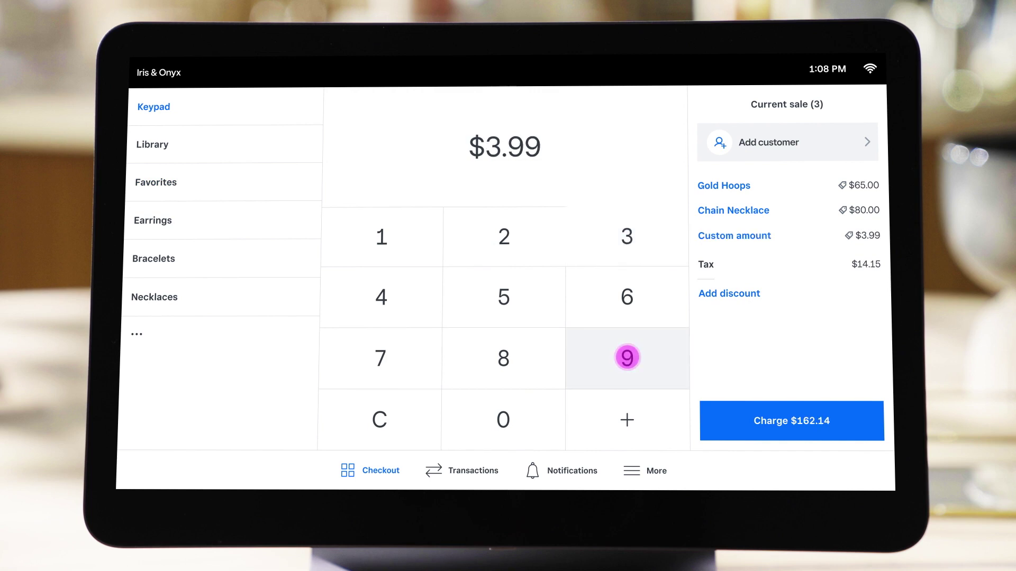
Apply the 20% Sale discount to the current sale.
{"action": "left_click", "coordinate": [710, 295]}
{"action": "left_click", "coordinate": [349, 109]}
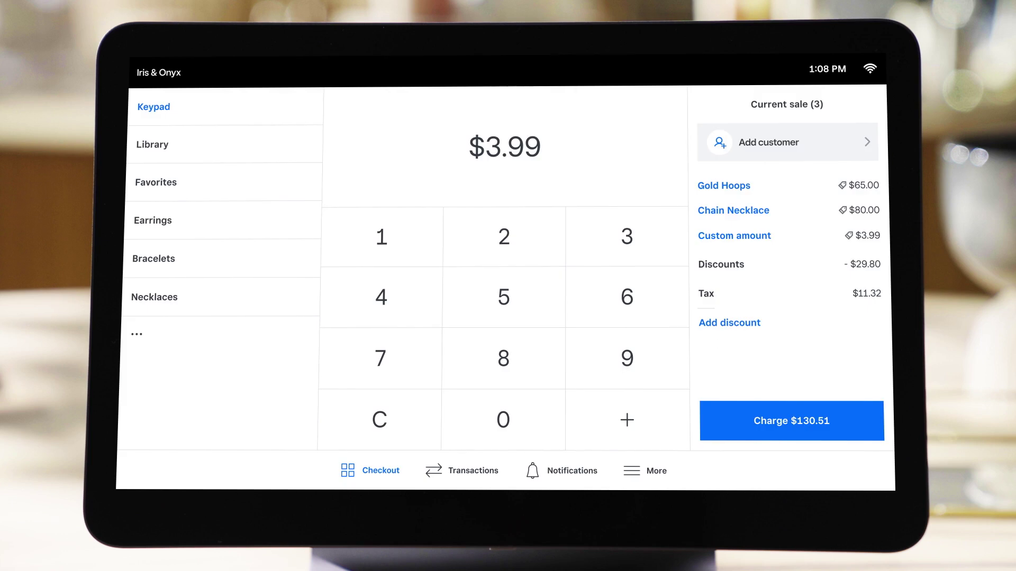
Add a Pearl Earrings tile to the favorites grid and reposition it.
{"action": "left_click", "coordinate": [359, 337]}
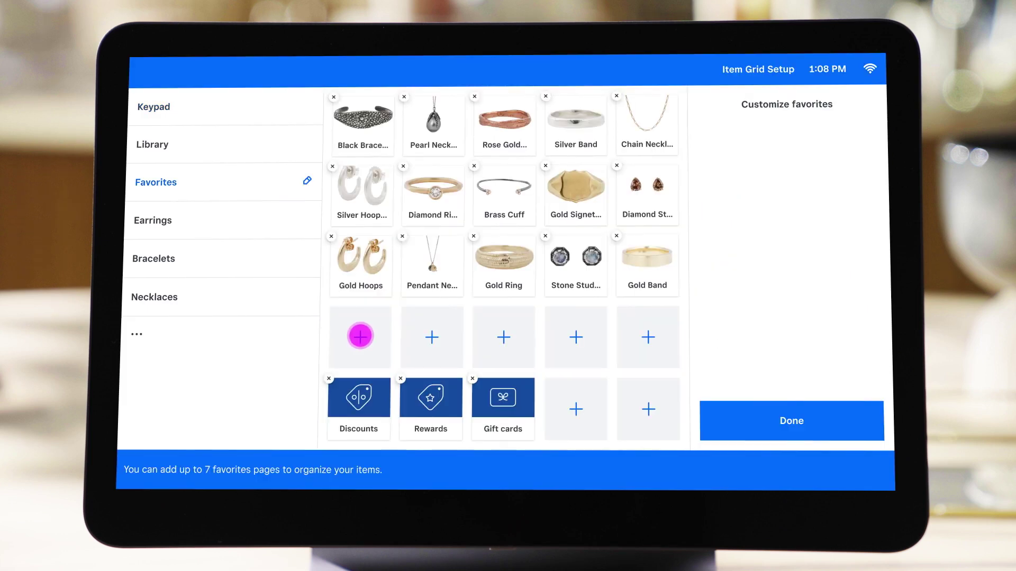
{"action": "left_click", "coordinate": [360, 335]}
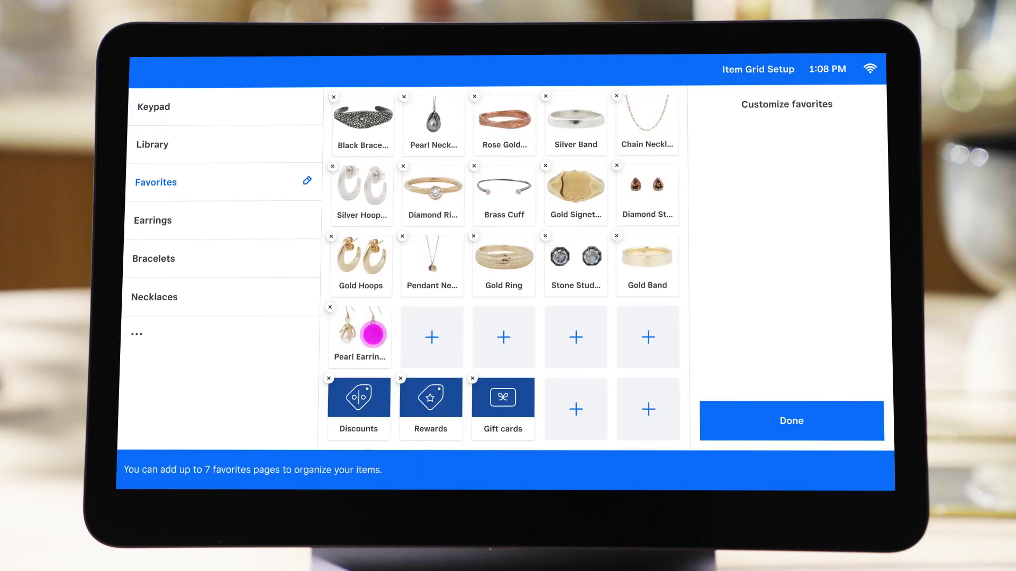
{"action": "left_click_drag", "start_coordinate": [371, 335], "coordinate": [421, 335]}
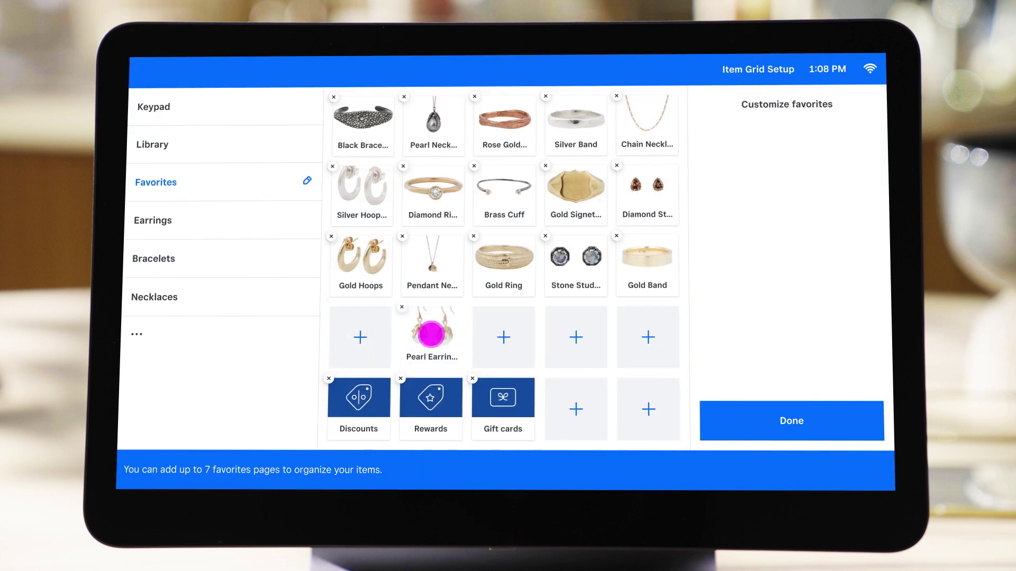
{"action": "left_click", "coordinate": [790, 421]}
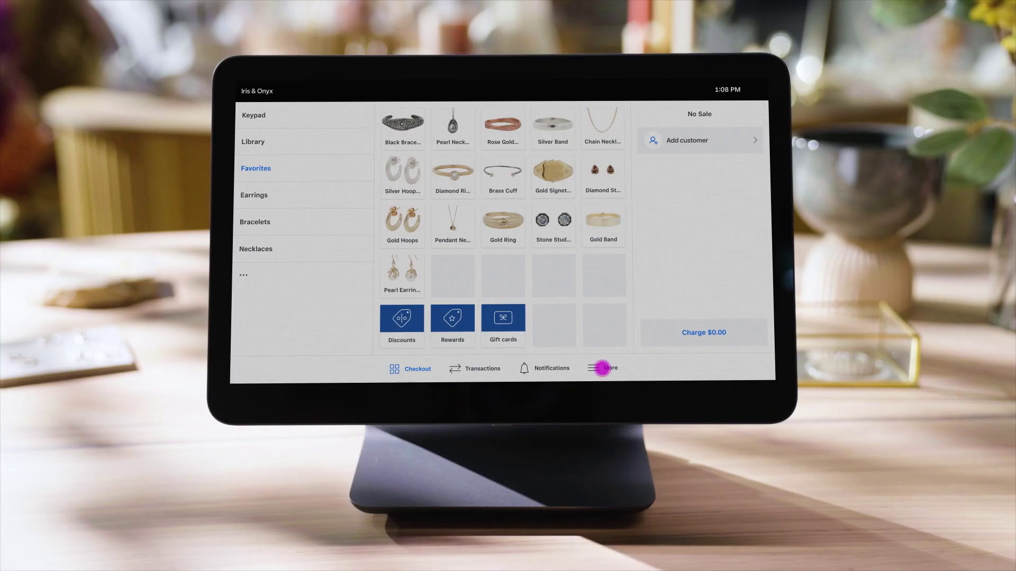
From the business overview, enable Wi-Fi and raise main display brightness to maximum.
{"action": "left_click", "coordinate": [603, 369]}
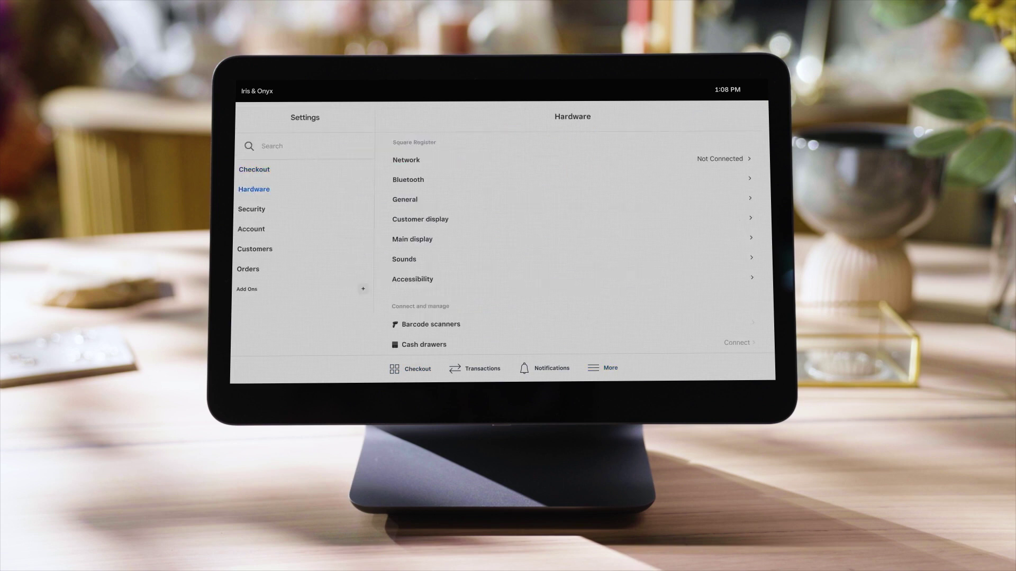
{"action": "left_click", "coordinate": [743, 154]}
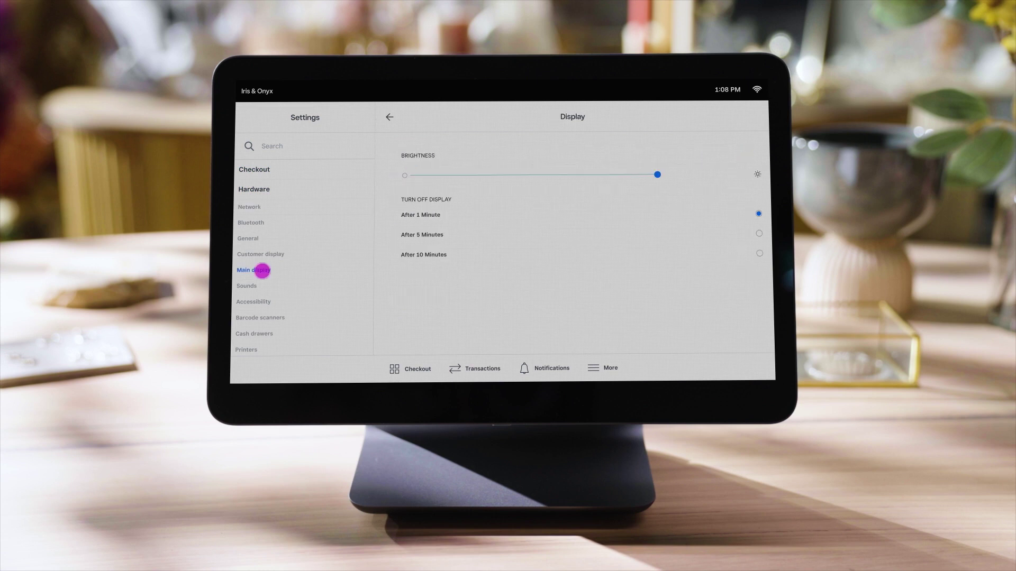
{"action": "left_click_drag", "start_coordinate": [657, 174], "coordinate": [748, 174]}
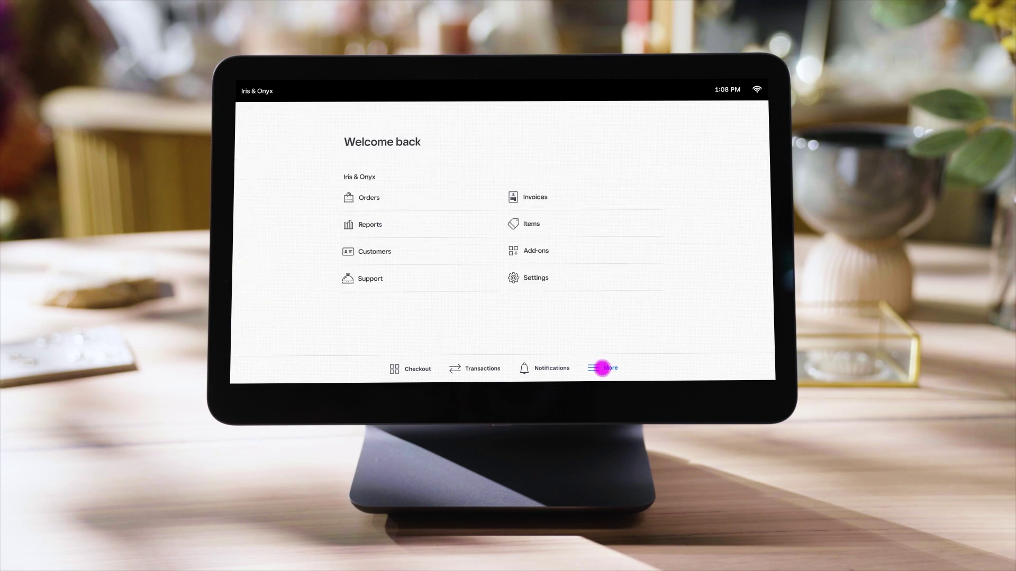
View the Team Management add-on's details in the add-ons catalogue.
{"action": "left_click", "coordinate": [547, 251]}
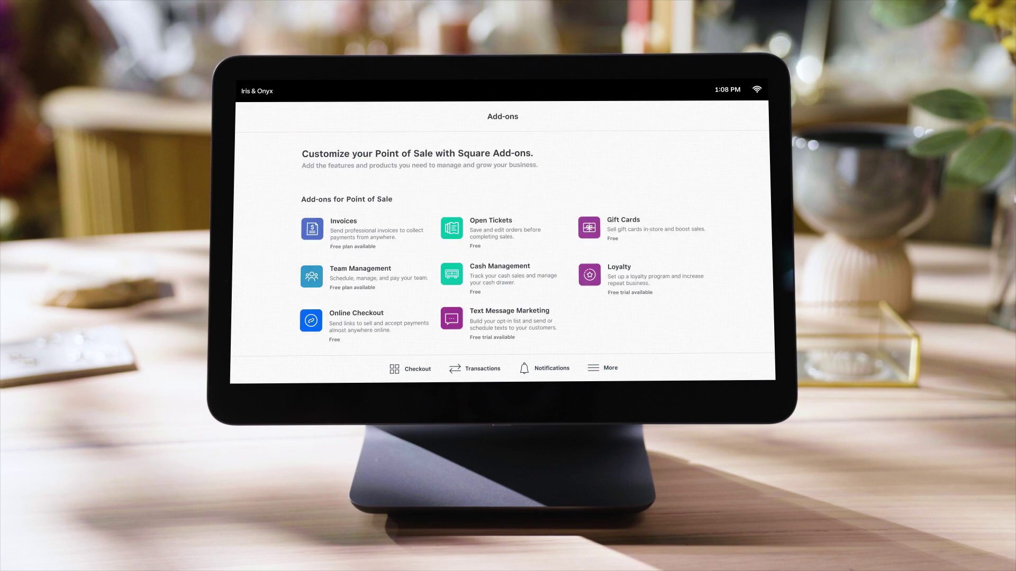
{"action": "left_click", "coordinate": [340, 276]}
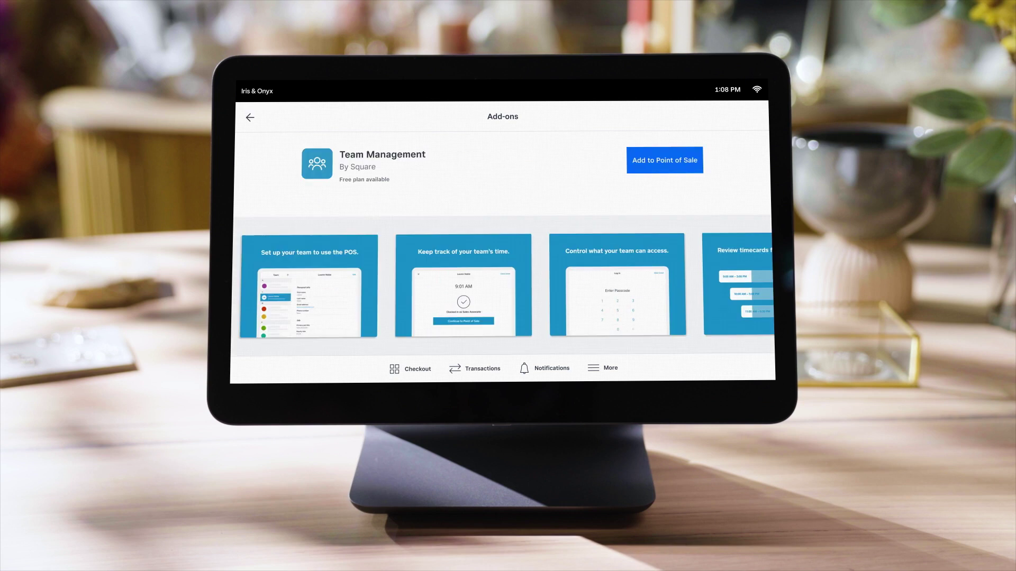